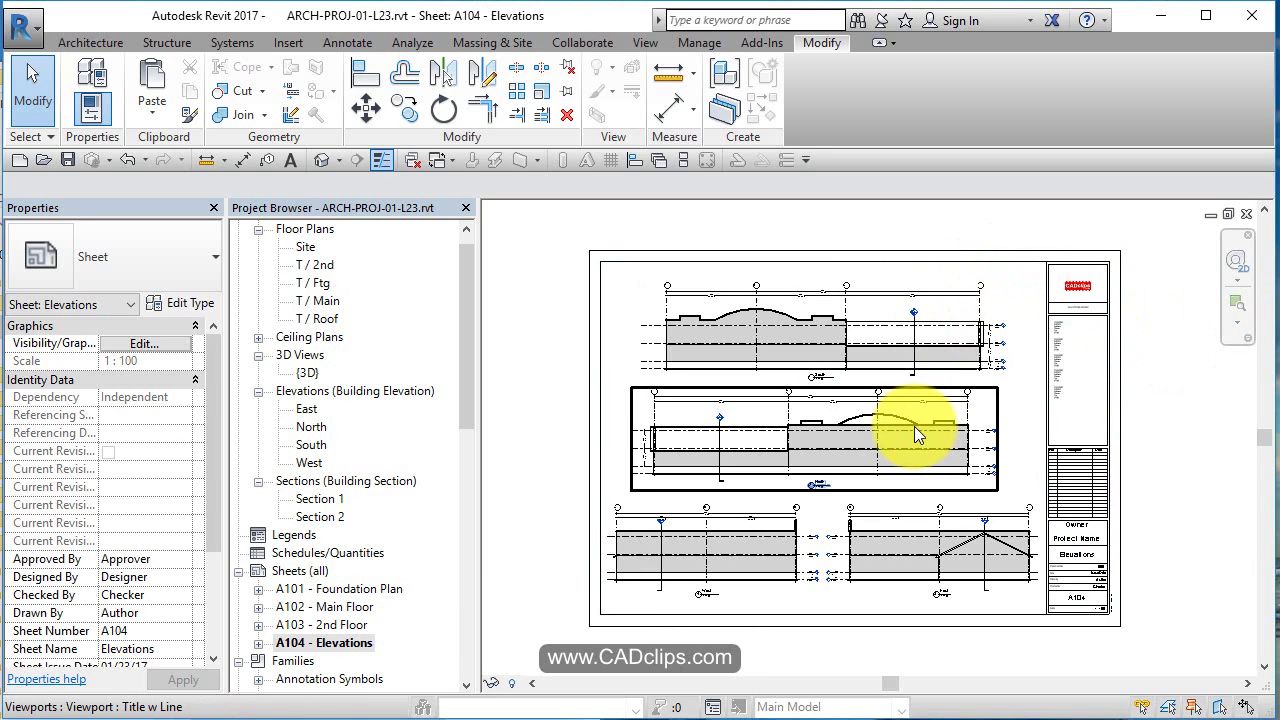
- Open the T / Main floor plan from the Elevations sheet
scroll(909, 424, up, 3)
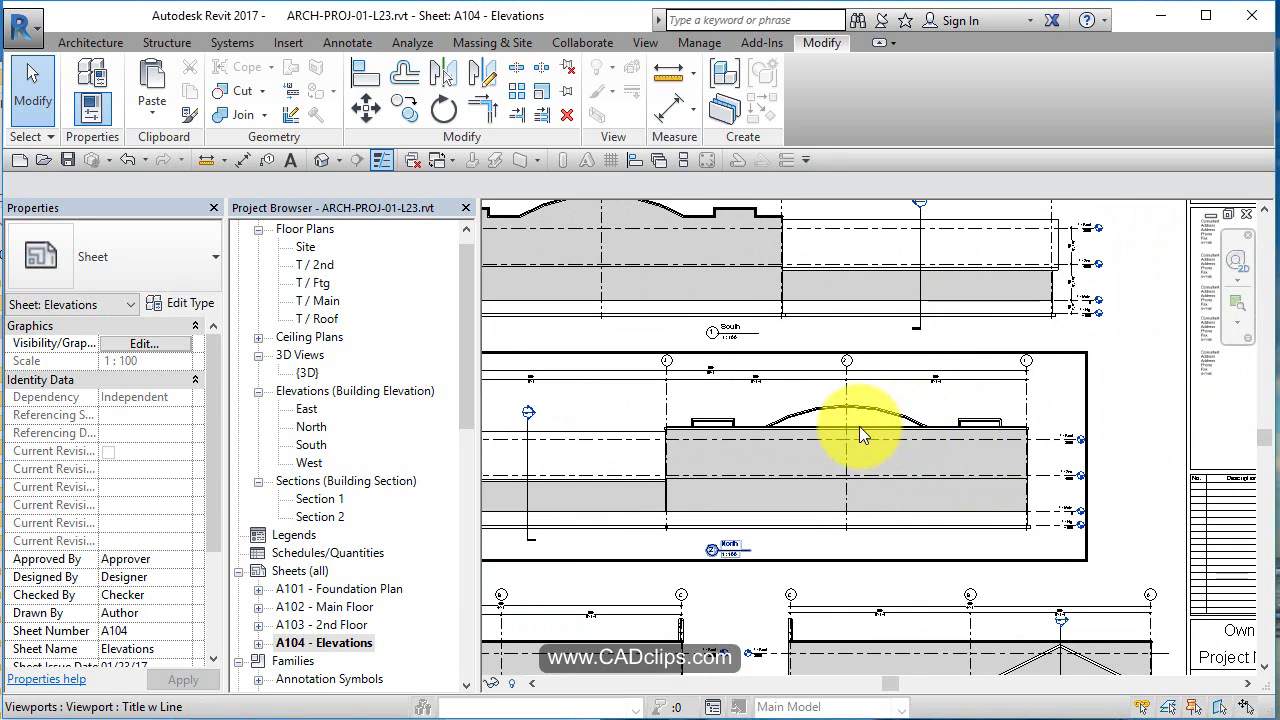
middle_drag(894, 409, 952, 490)
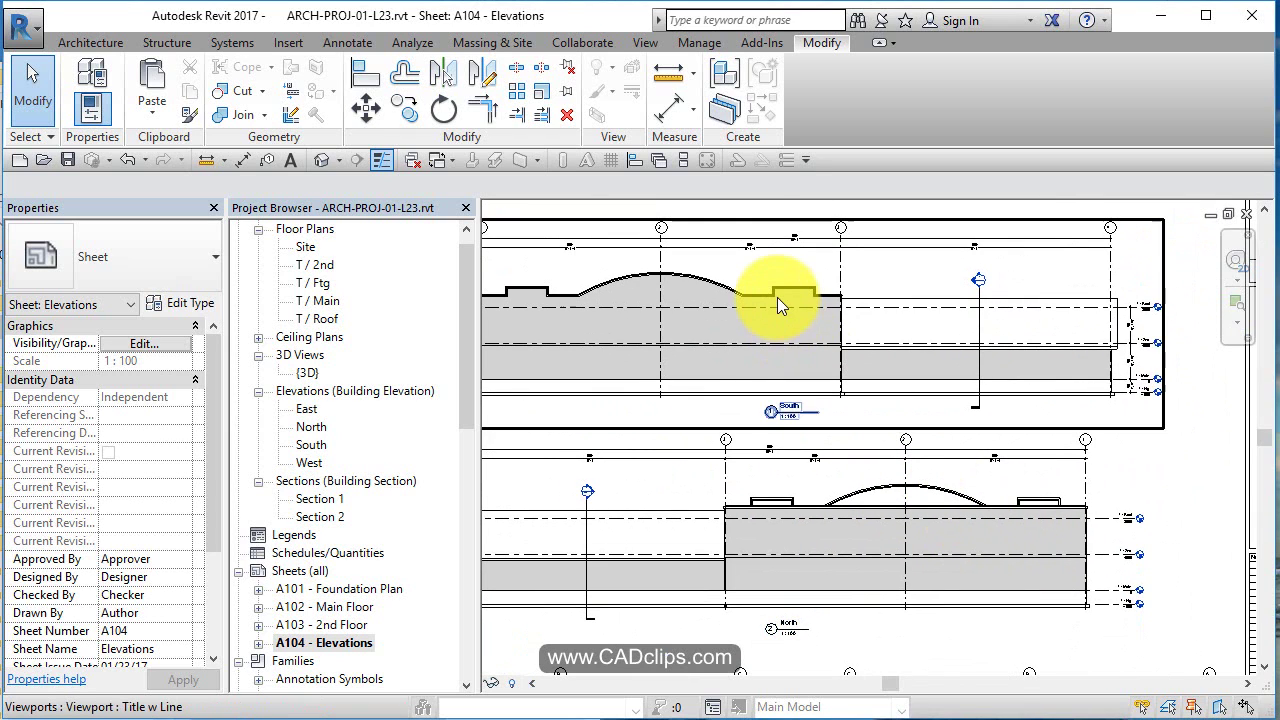
key(z)
key(f)
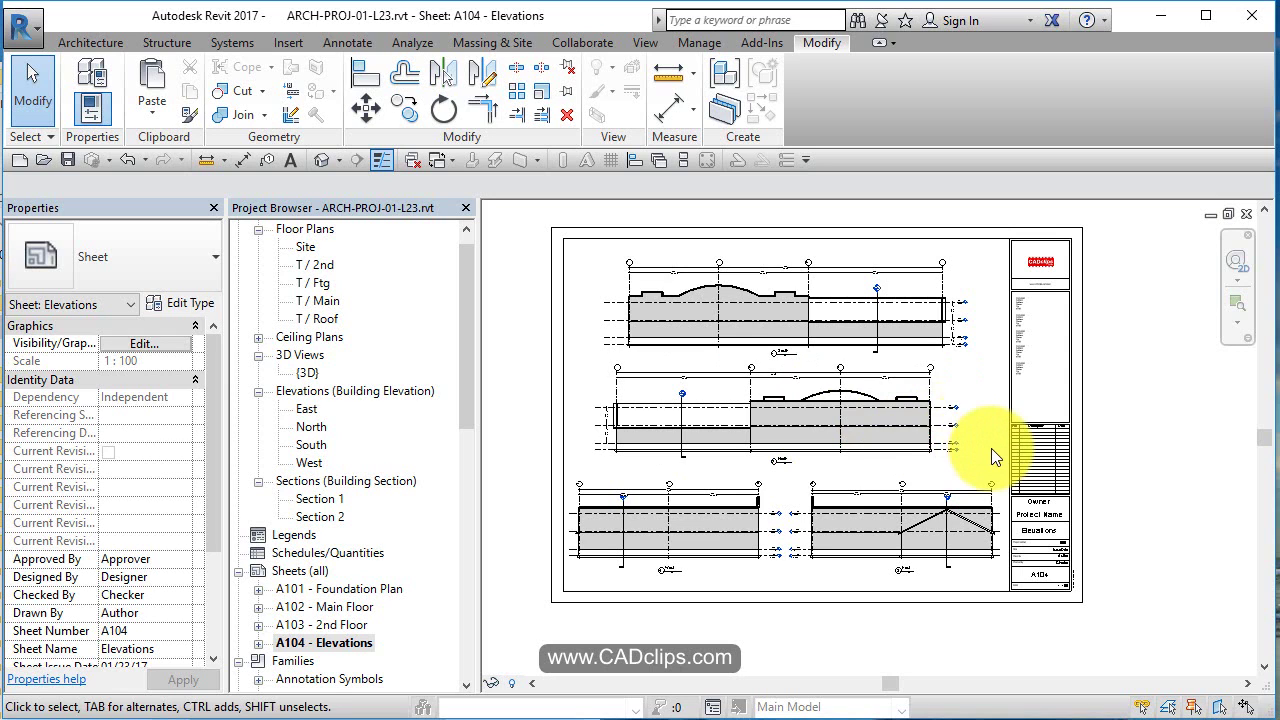
double_click(318, 301)
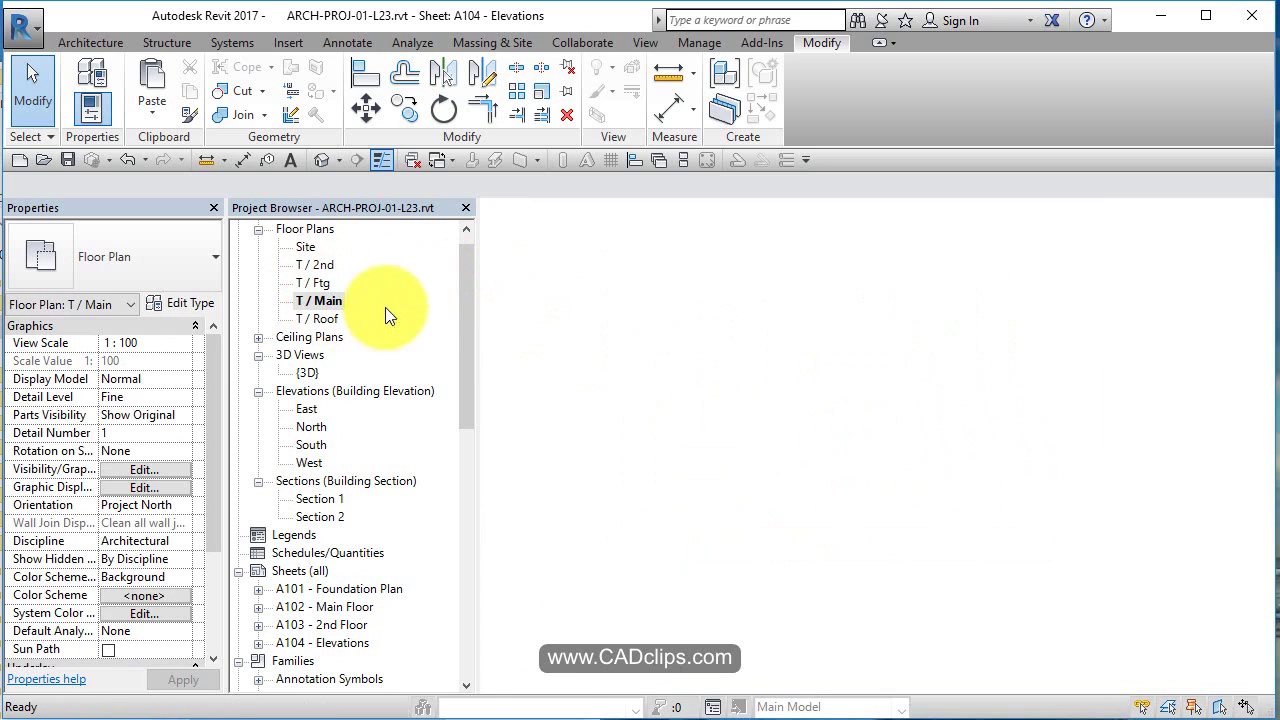
scroll(756, 470, down, 3)
middle_drag(845, 476, 863, 431)
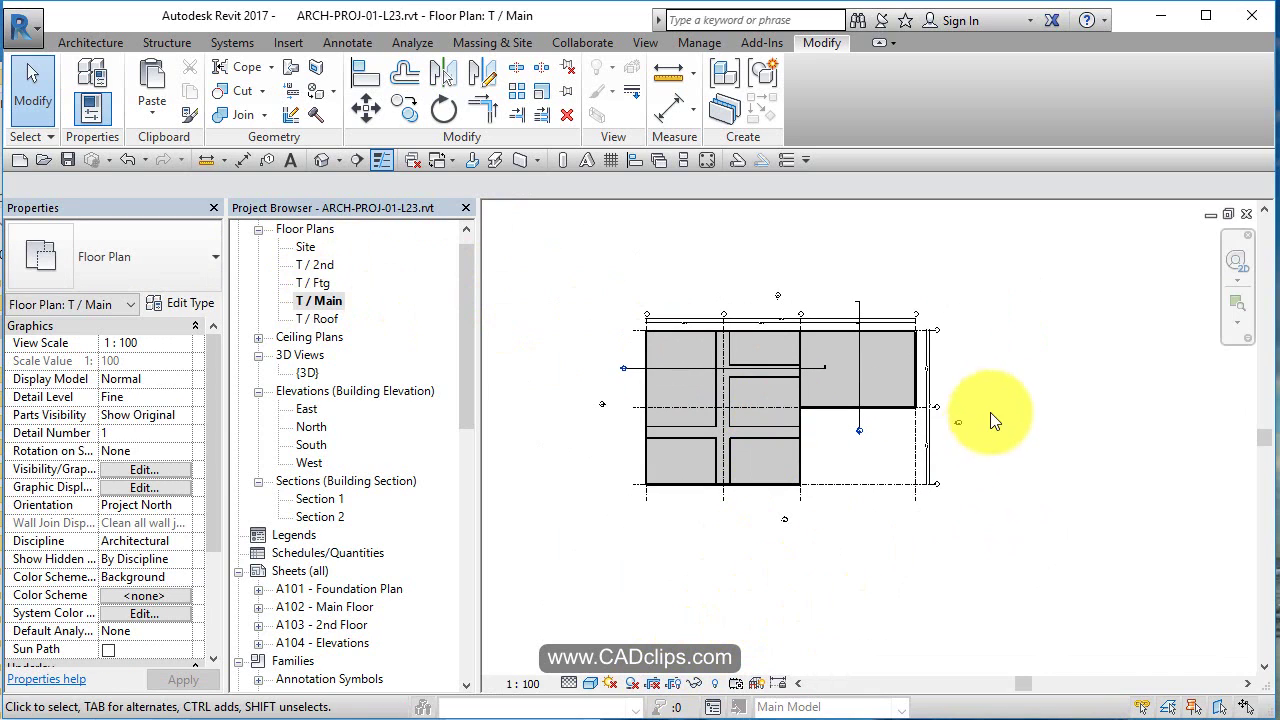
- Set the East elevation's far clipping to Clip with line, using its marker in the T / Main plan
scroll(955, 425, up, 5)
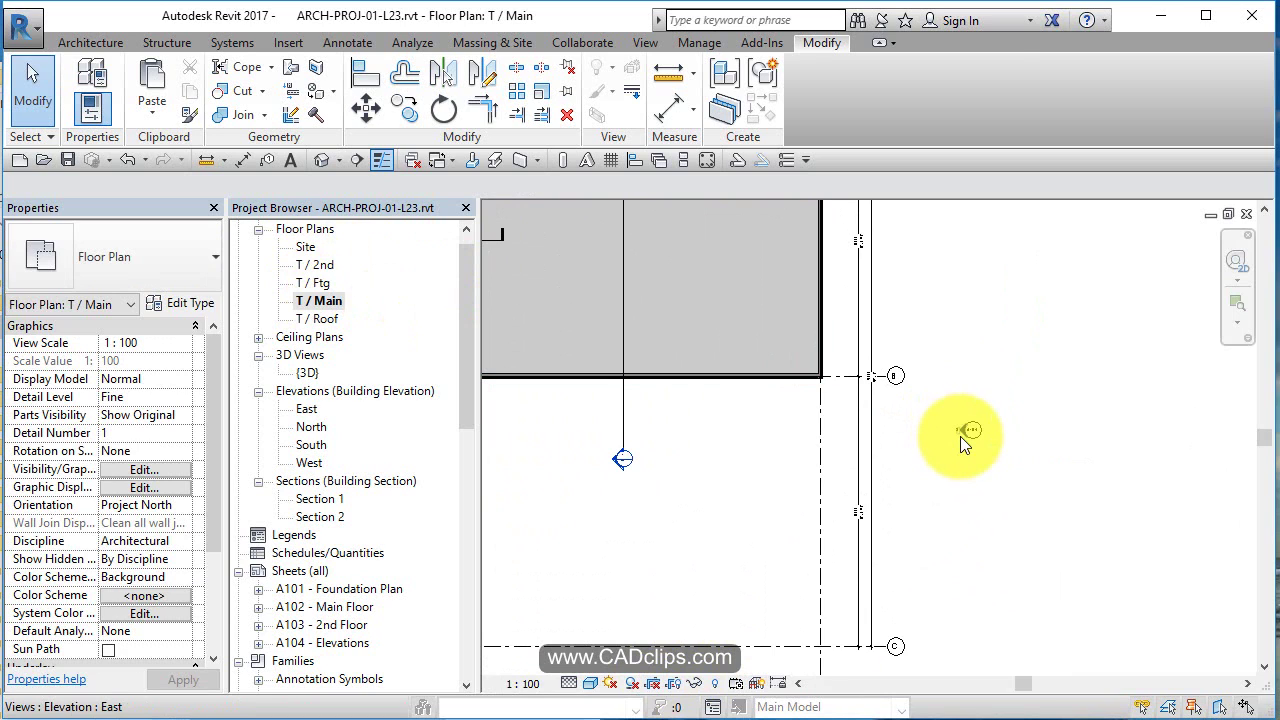
click(958, 438)
scroll(942, 460, down, 2)
scroll(942, 460, down, 1)
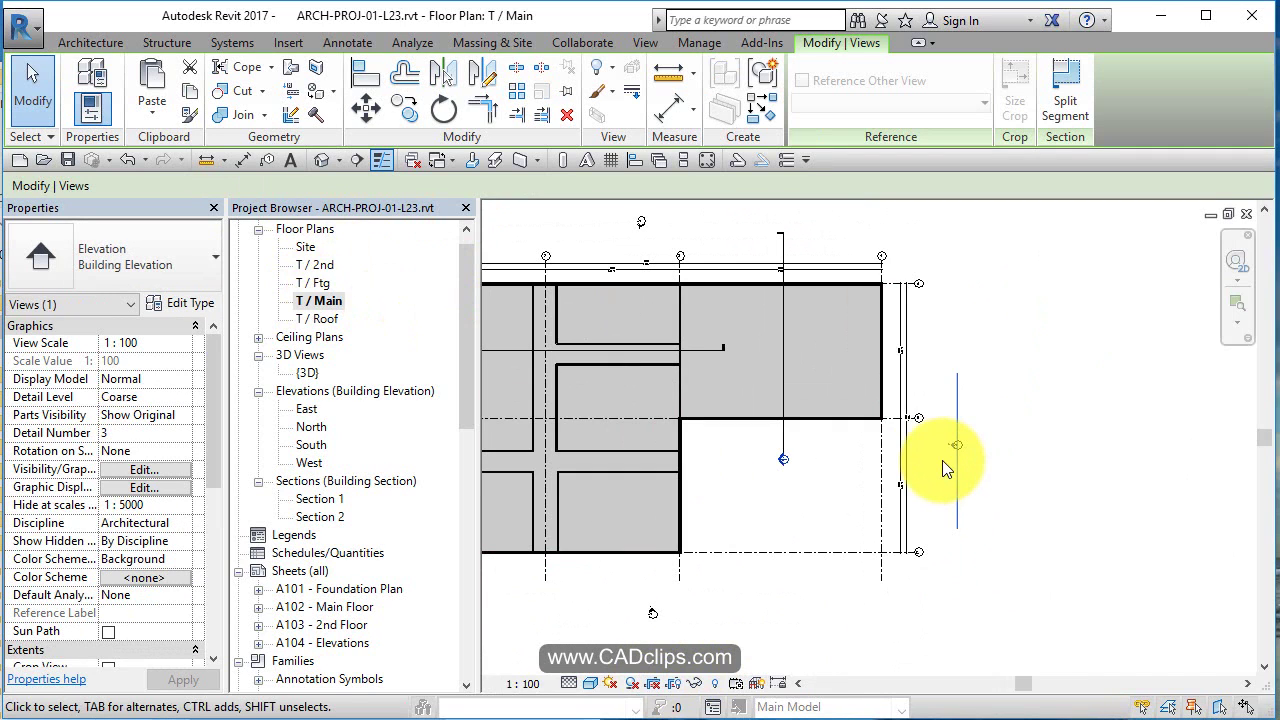
middle_drag(942, 467, 1081, 473)
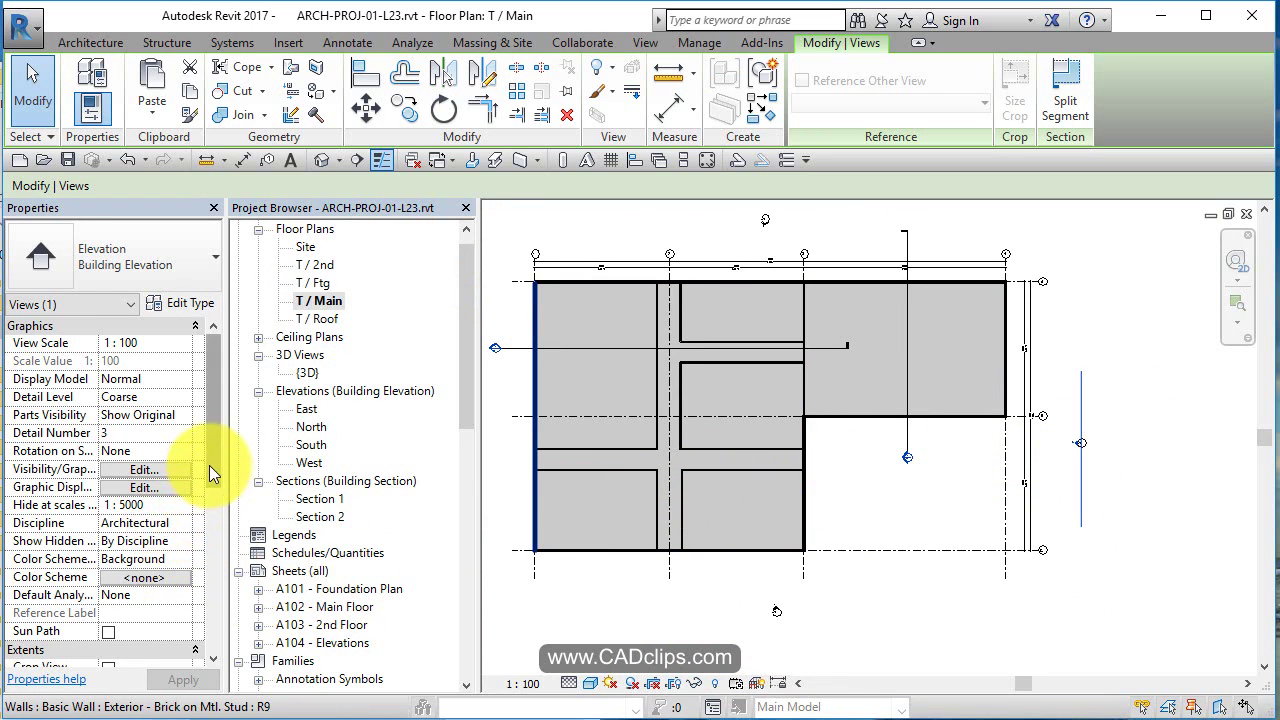
scroll(160, 535, down, 5)
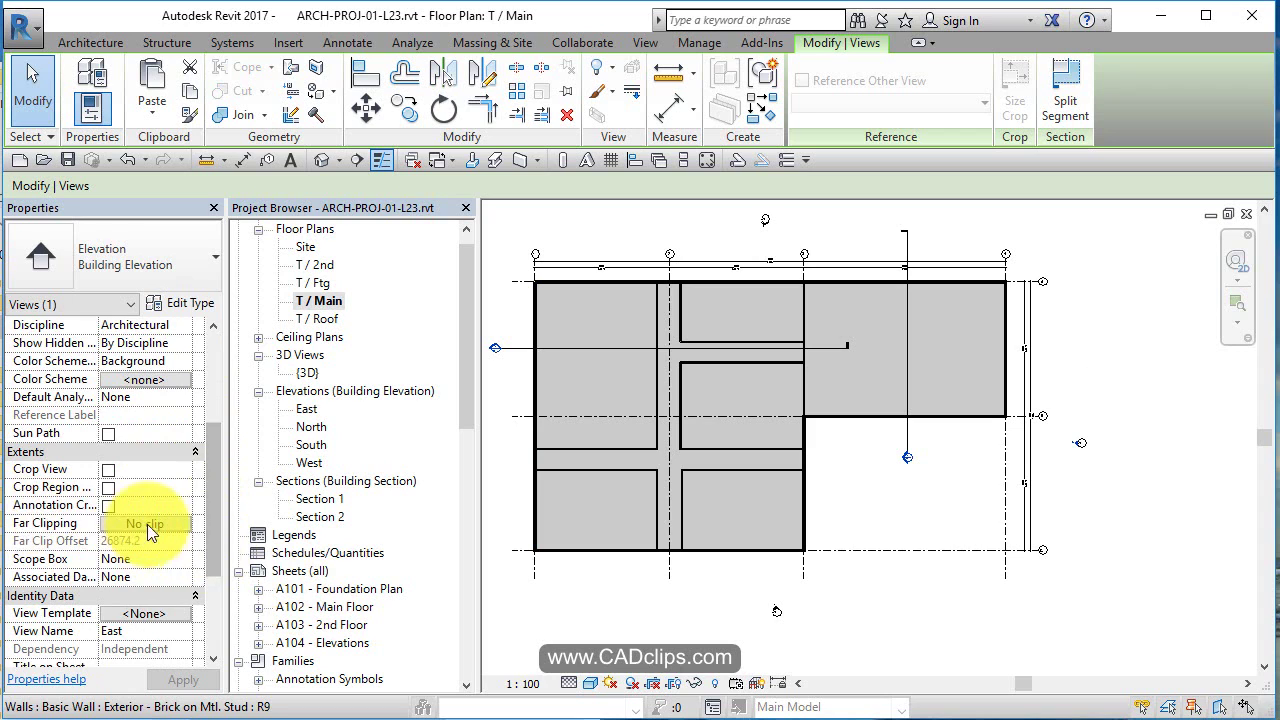
click(160, 530)
click(160, 526)
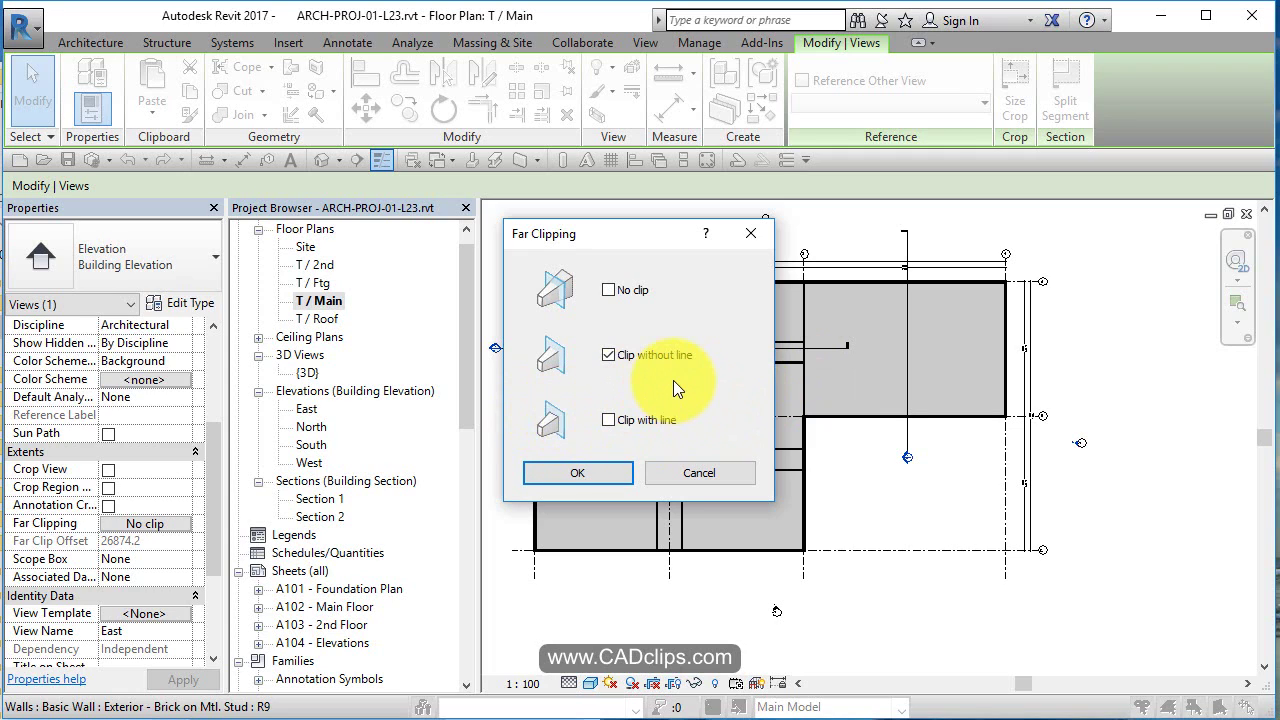
click(609, 420)
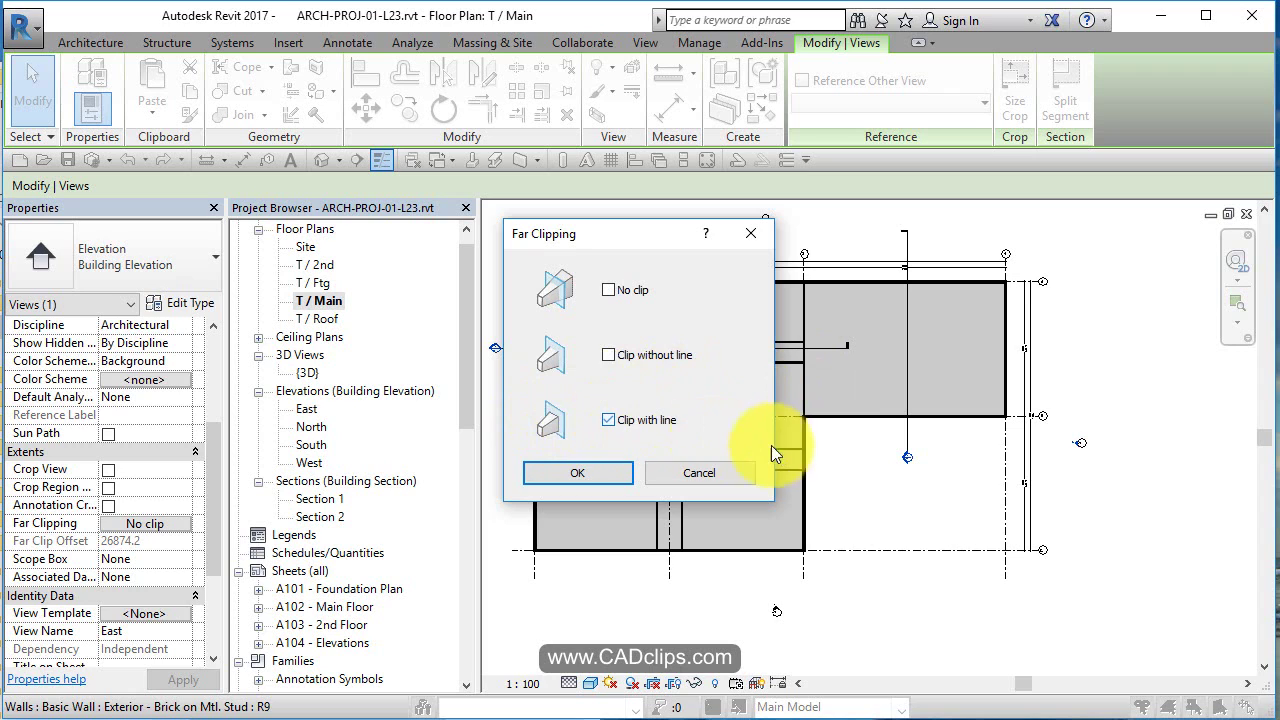
click(605, 473)
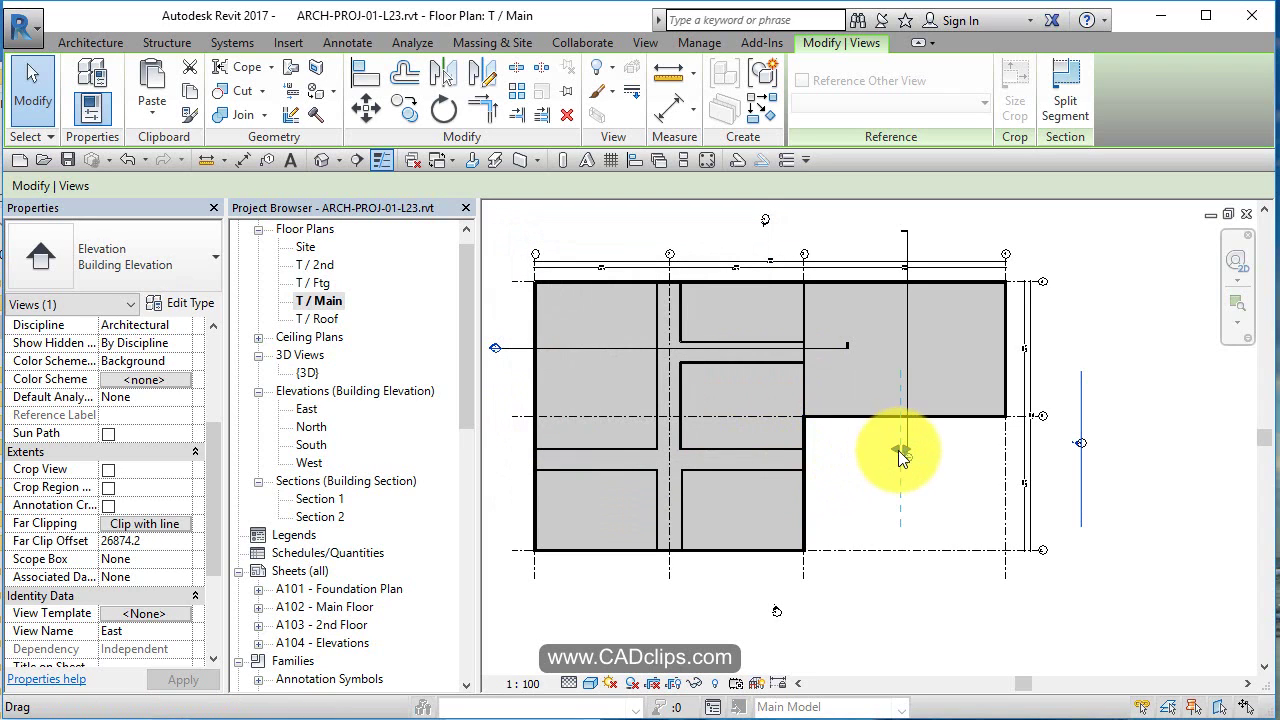
- Turn on Crop View for the East elevation and extend its far clip offset to about 64795
drag(900, 451, 821, 470)
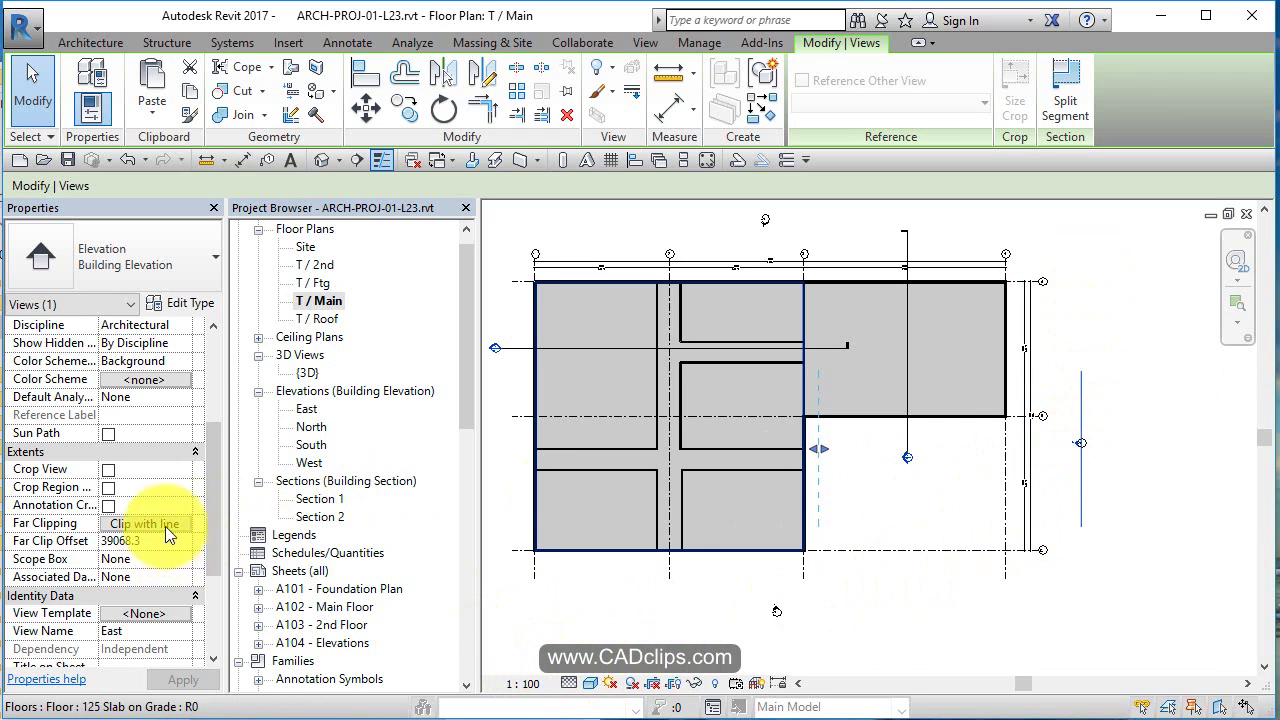
click(108, 488)
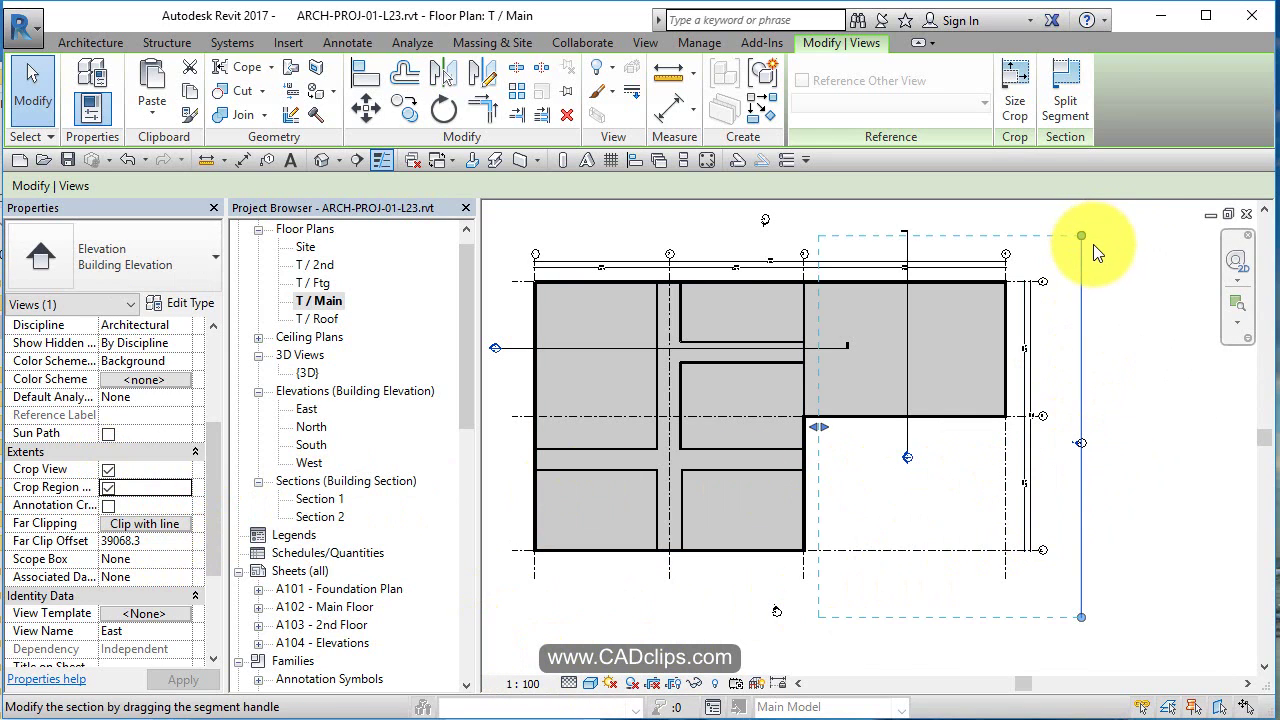
drag(1082, 236, 1086, 553)
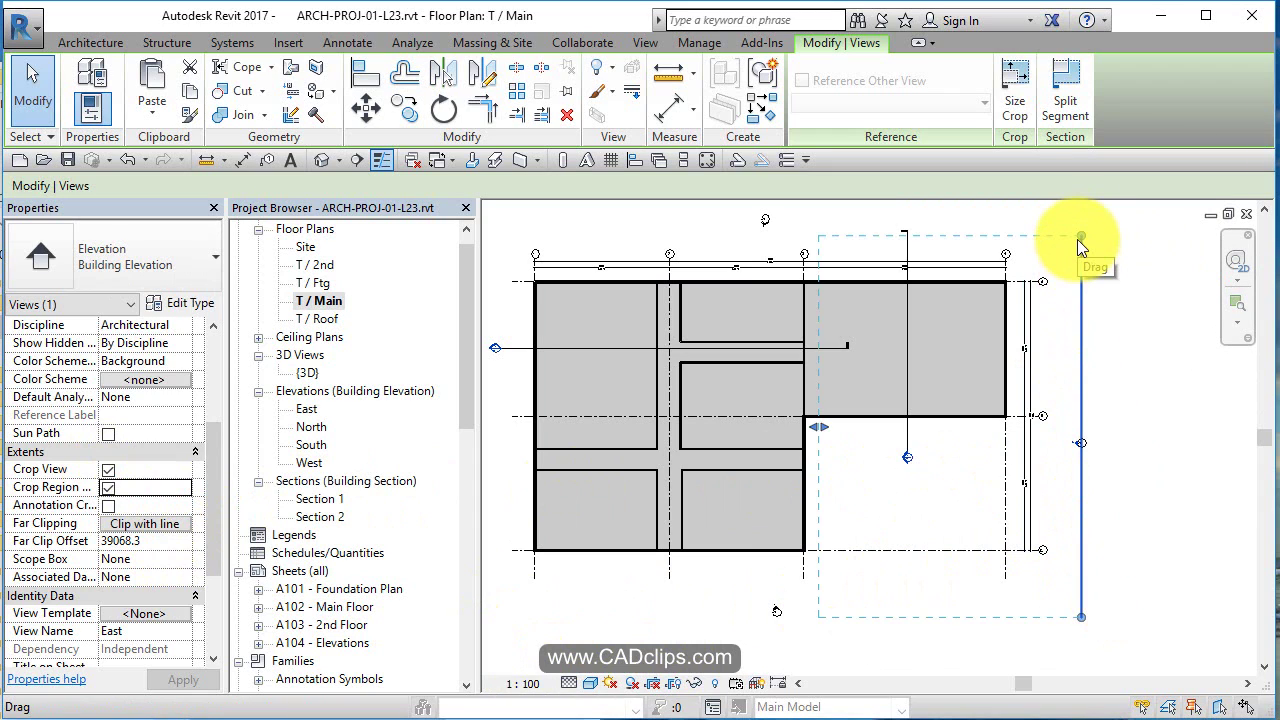
click(109, 487)
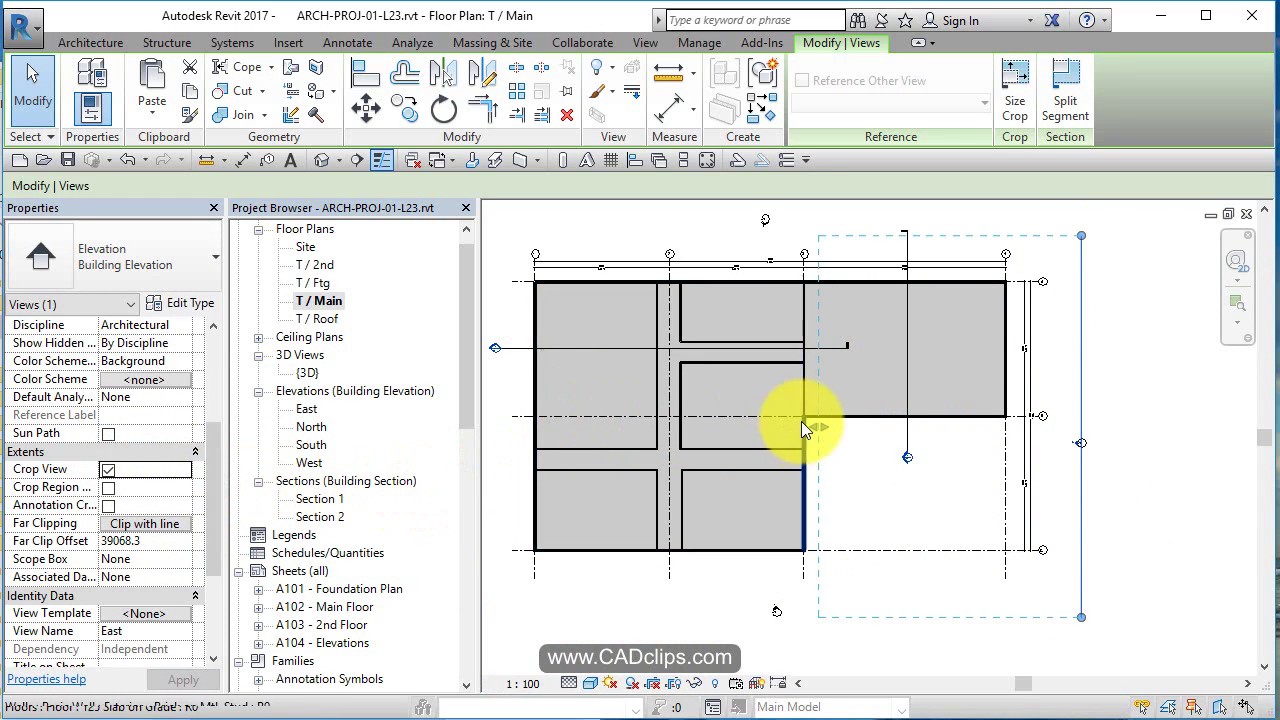
mouse_move(808, 433)
mouse_down()
mouse_move(583, 438)
mouse_move(651, 440)
mouse_move(638, 438)
mouse_up()
click(1198, 484)
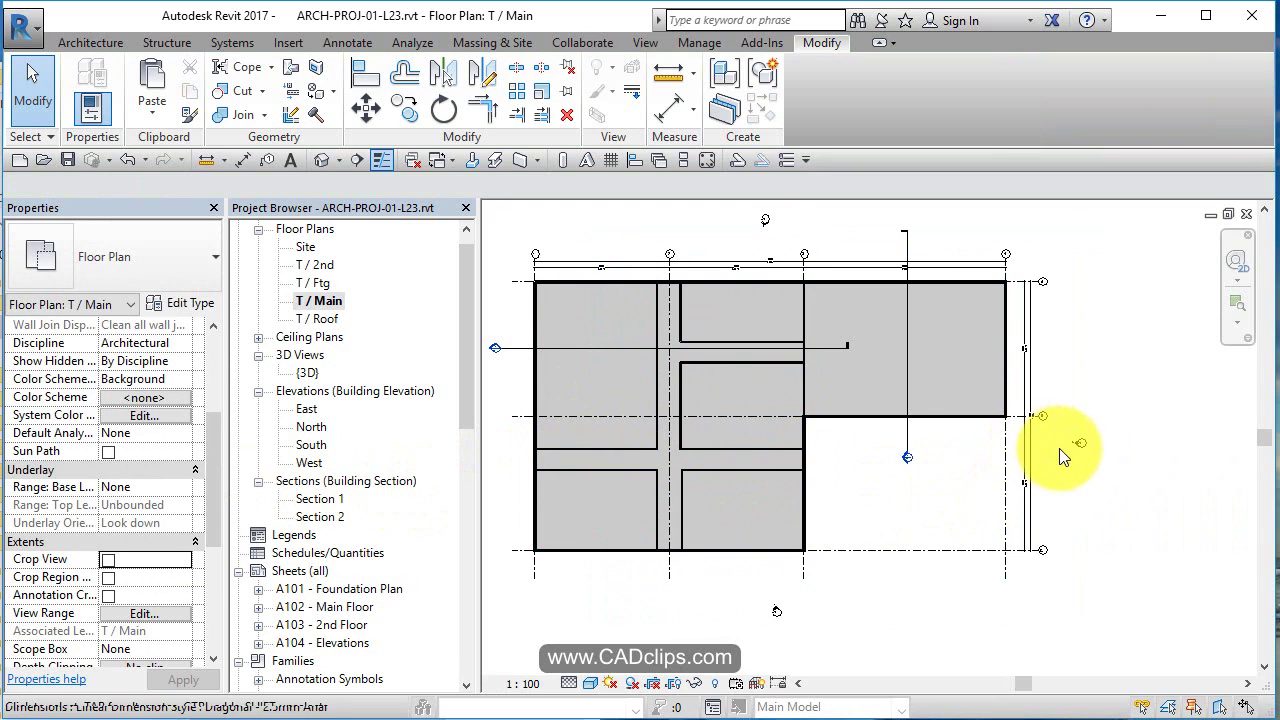
- Open the East elevation view and toggle the visibility of its crop region on and off
double_click(308, 410)
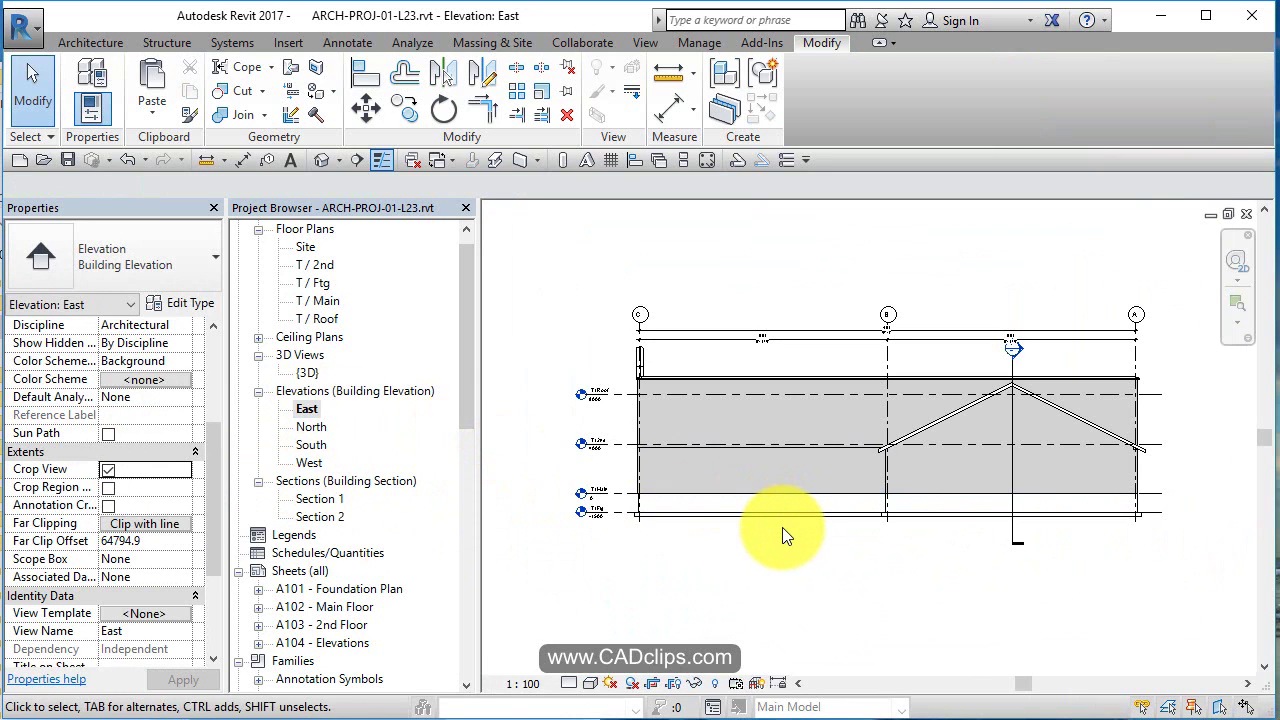
click(676, 684)
click(676, 684)
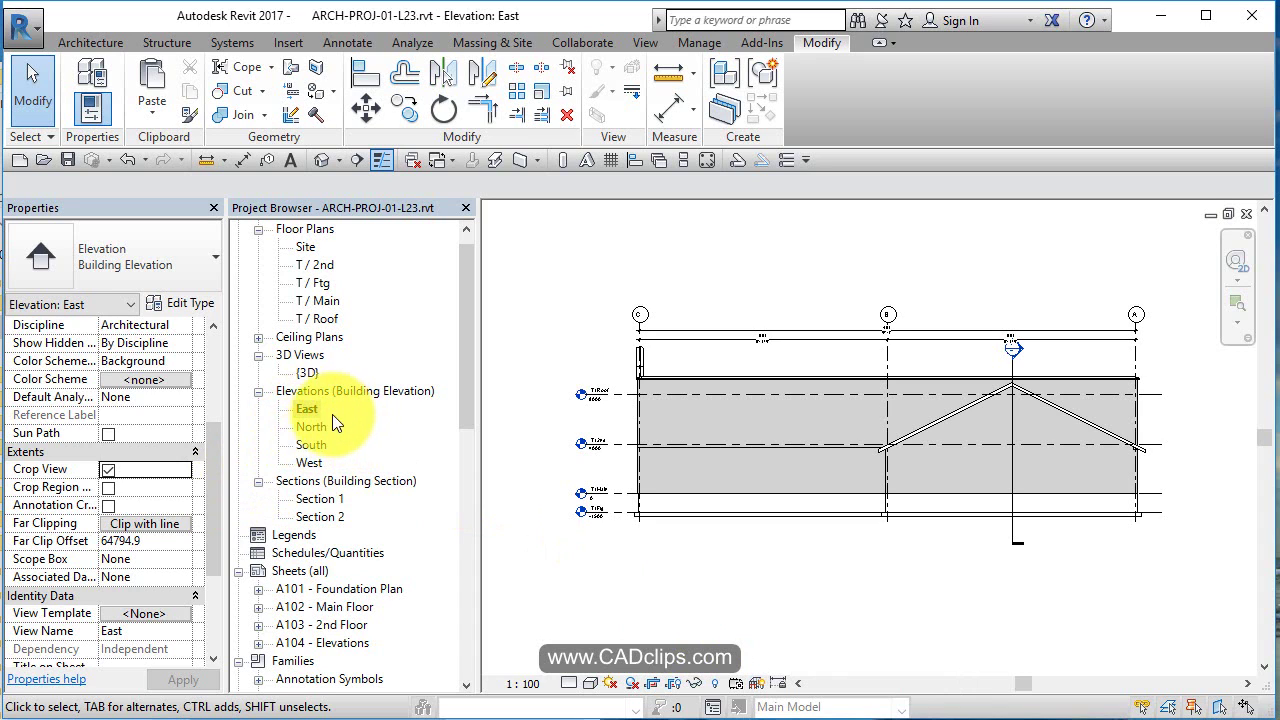
- In the T / Main plan, set the South elevation's far clipping to Clip with line and extend its clip line beyond grid B
double_click(317, 301)
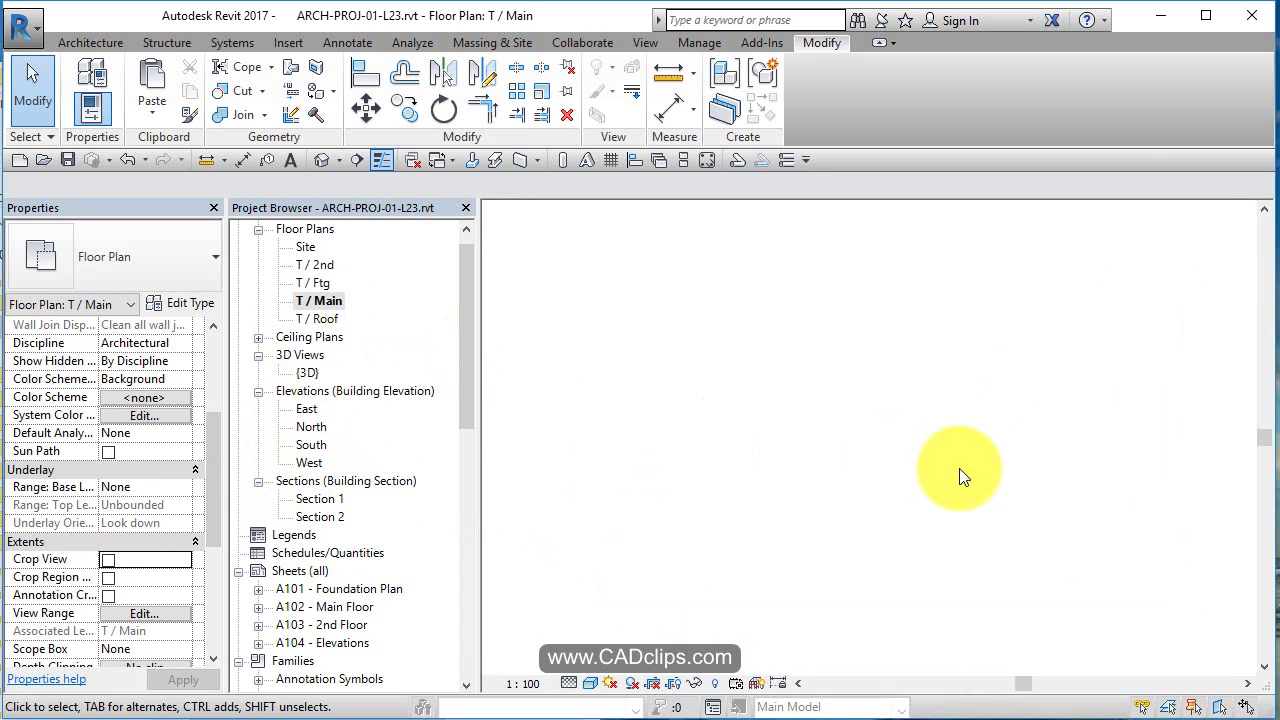
click(776, 607)
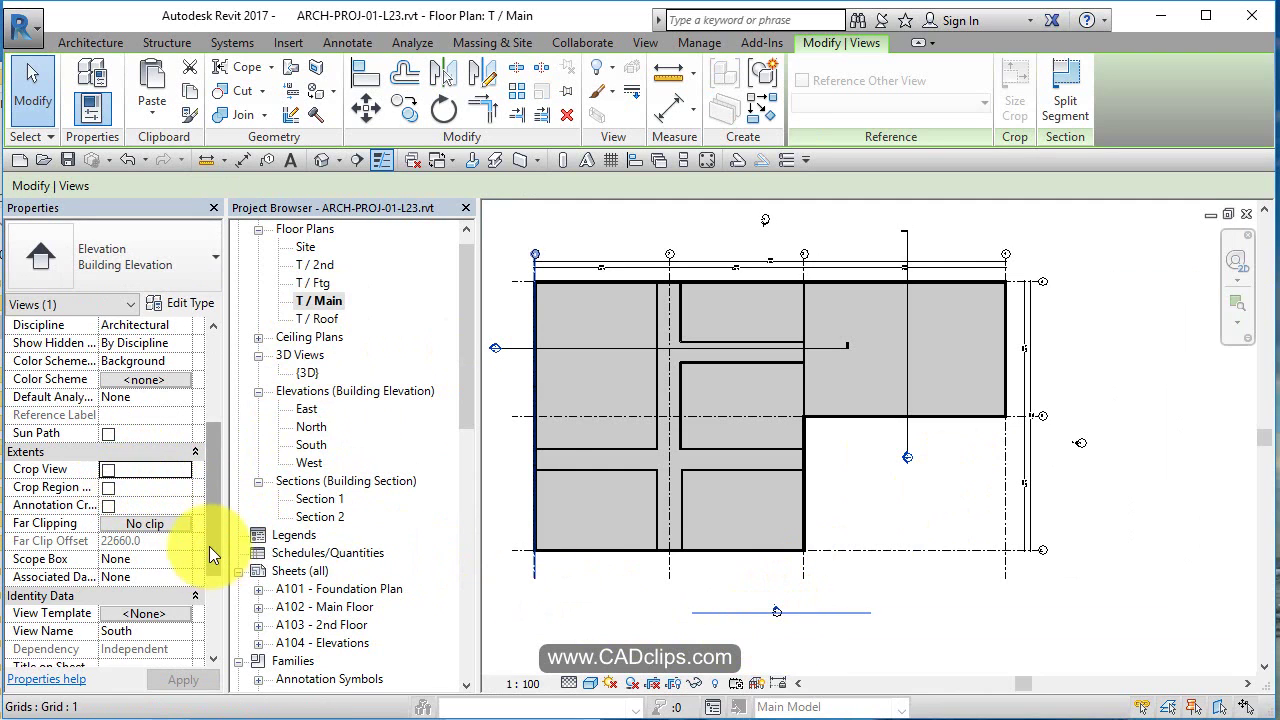
click(172, 524)
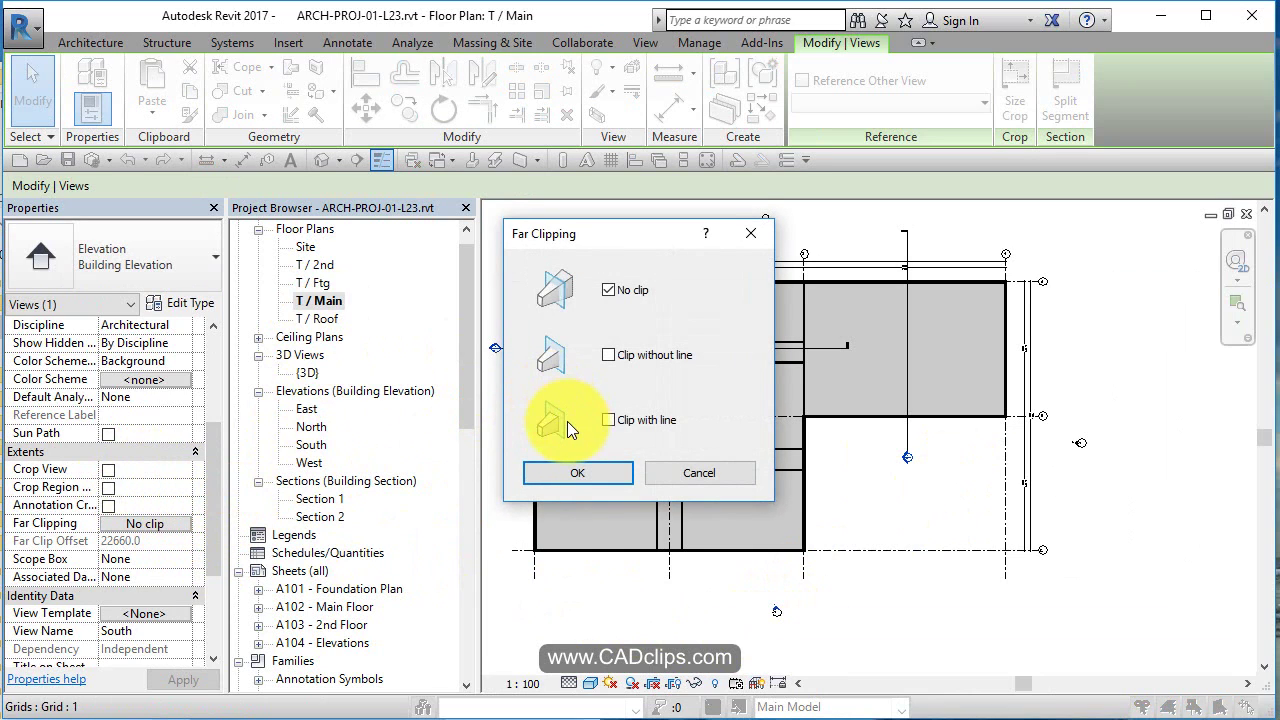
click(609, 420)
click(600, 470)
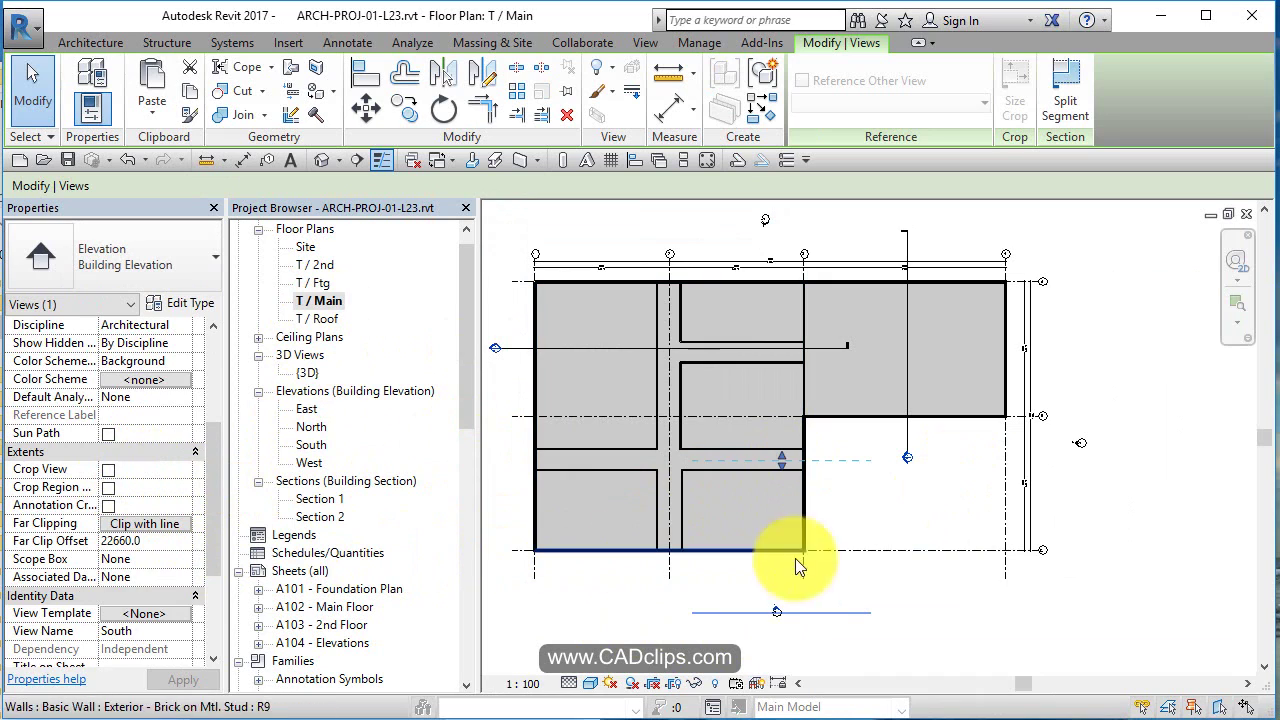
drag(783, 461, 785, 362)
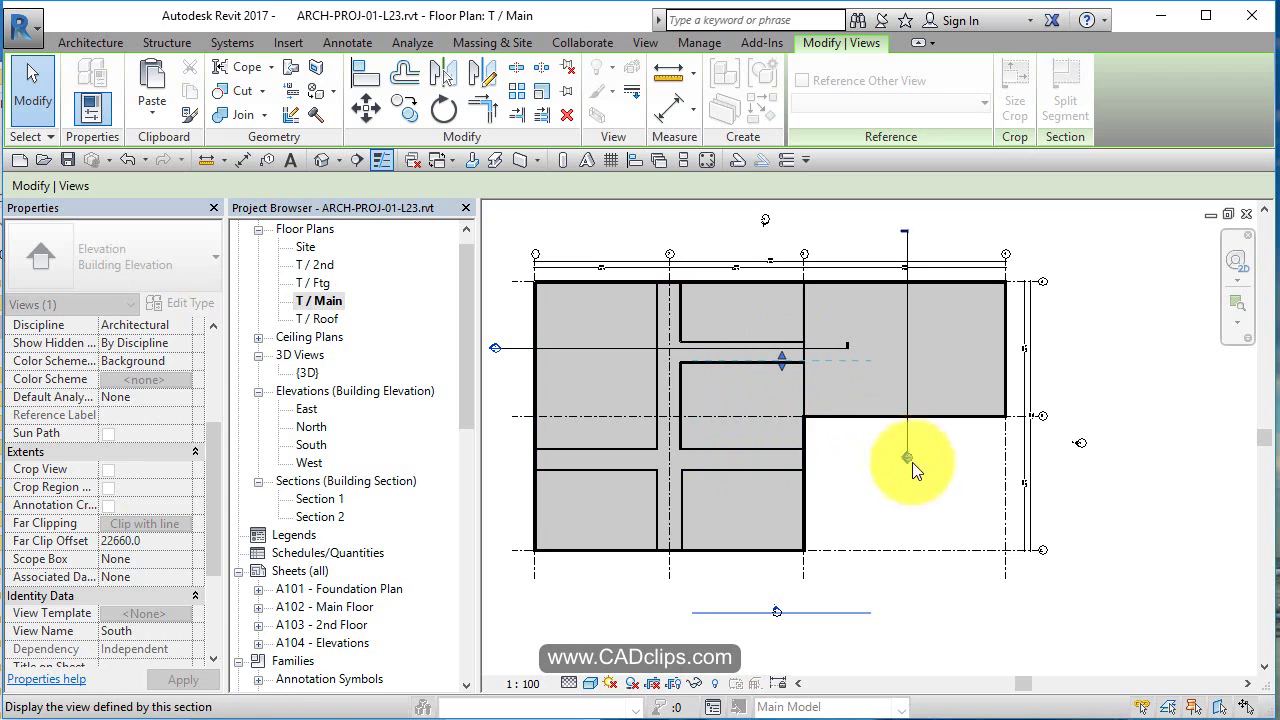
click(1164, 390)
- Set the West elevation's far clipping to Clip with line and extend its far clip offset to about 42277
middle_drag(1052, 424, 1128, 451)
click(536, 437)
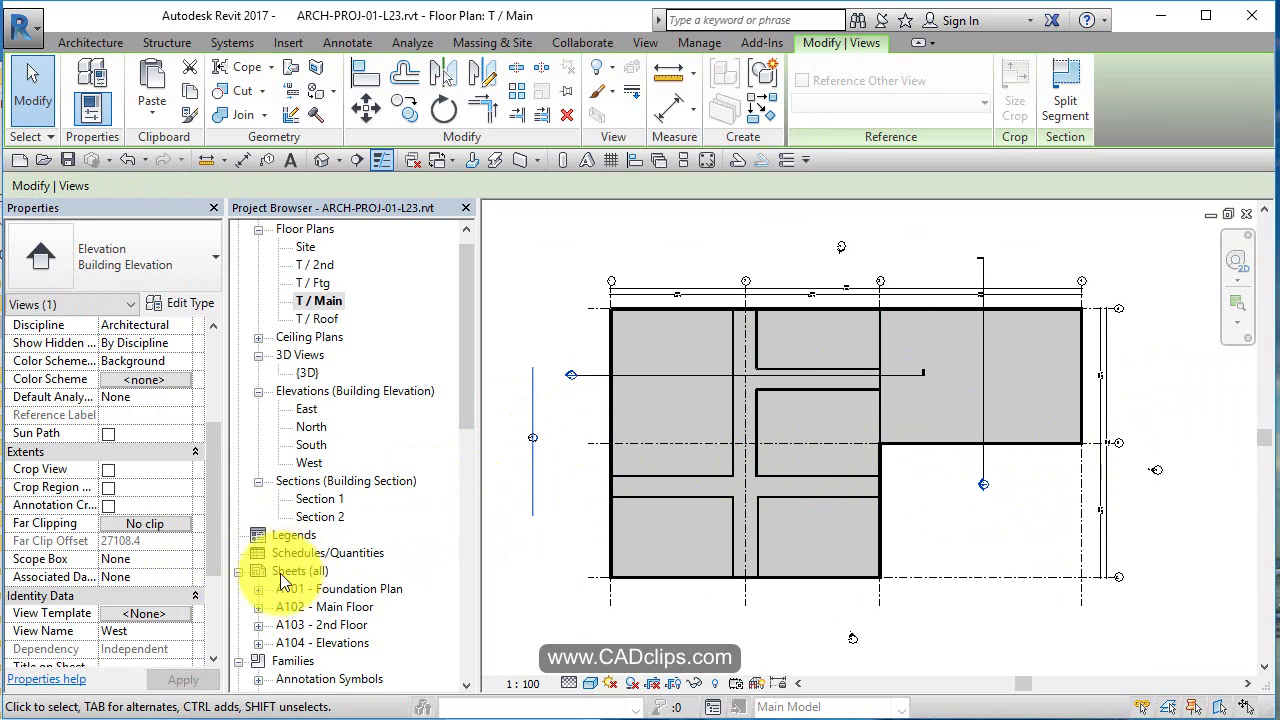
click(184, 535)
click(610, 420)
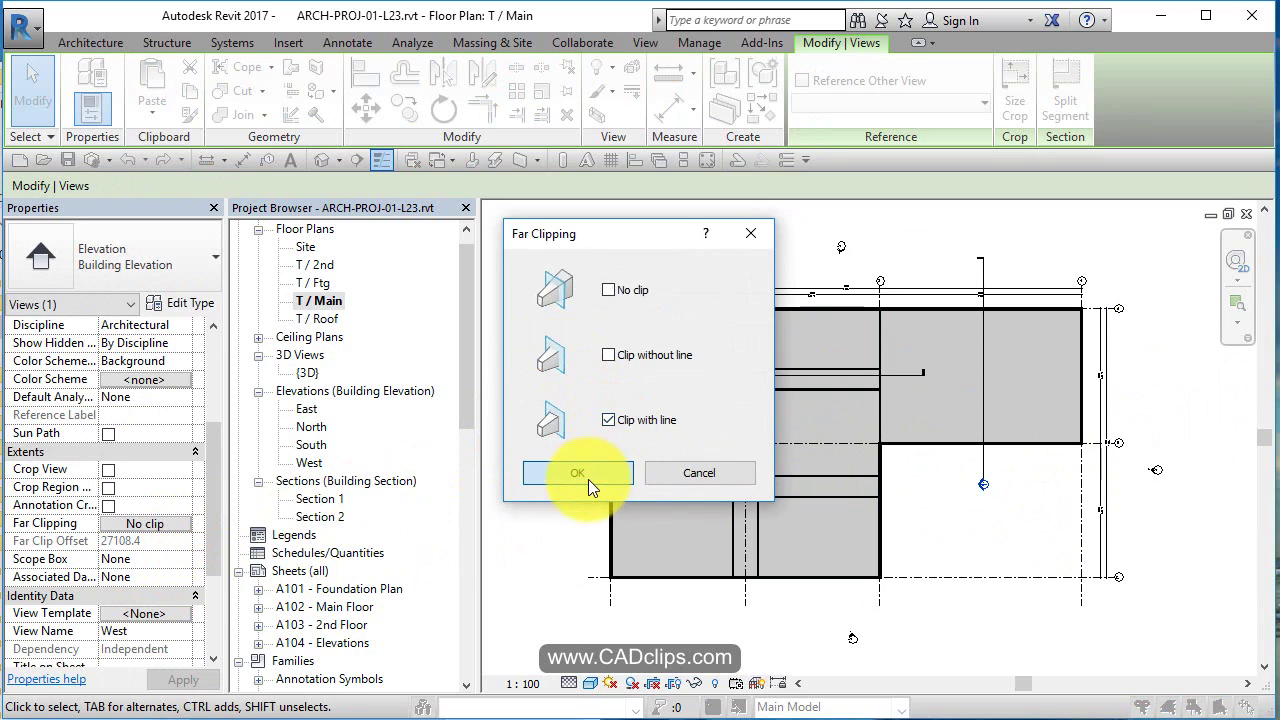
click(588, 475)
drag(717, 443, 820, 434)
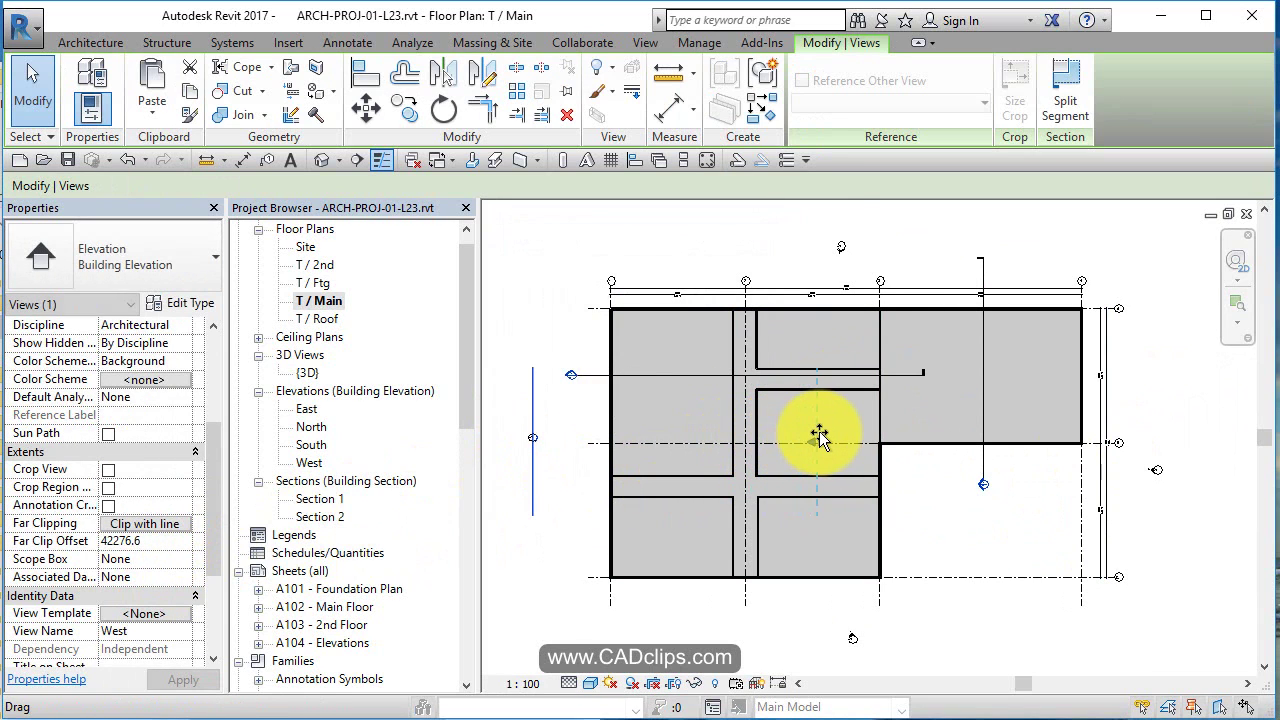
click(870, 249)
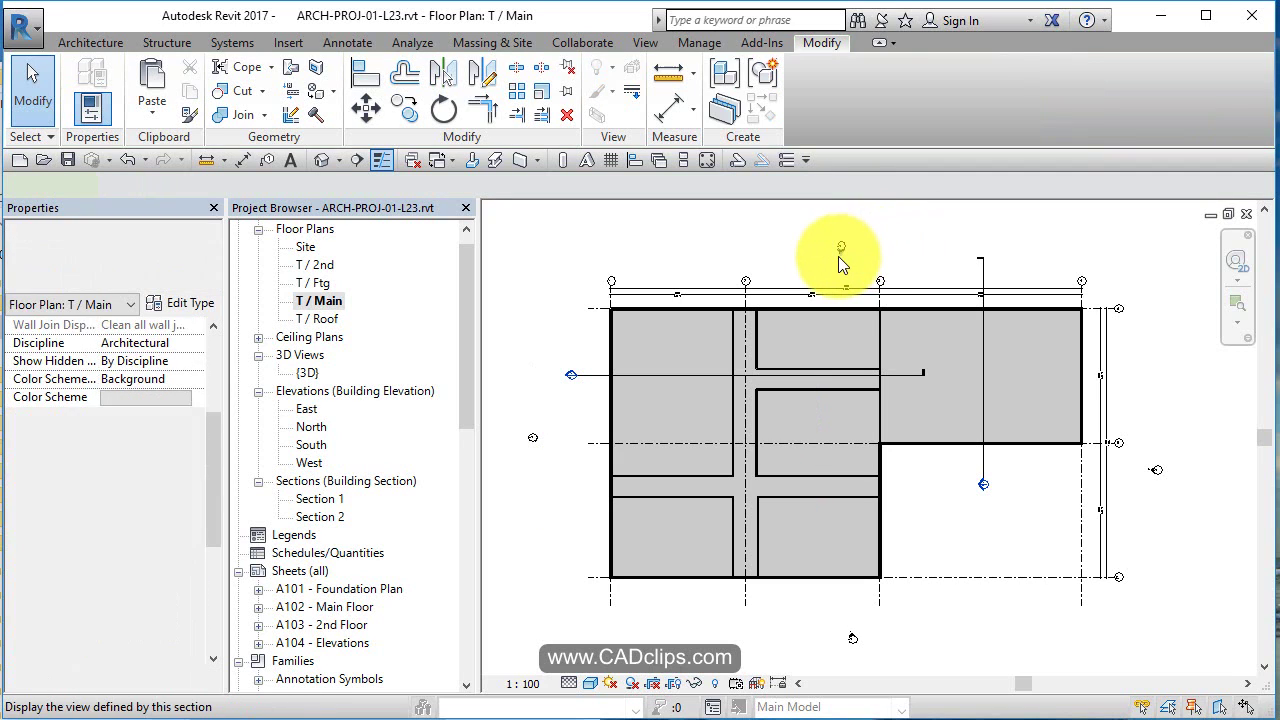
- Set the North elevation's far clipping to Clip with line and extend its far clip offset to about 32245
click(841, 255)
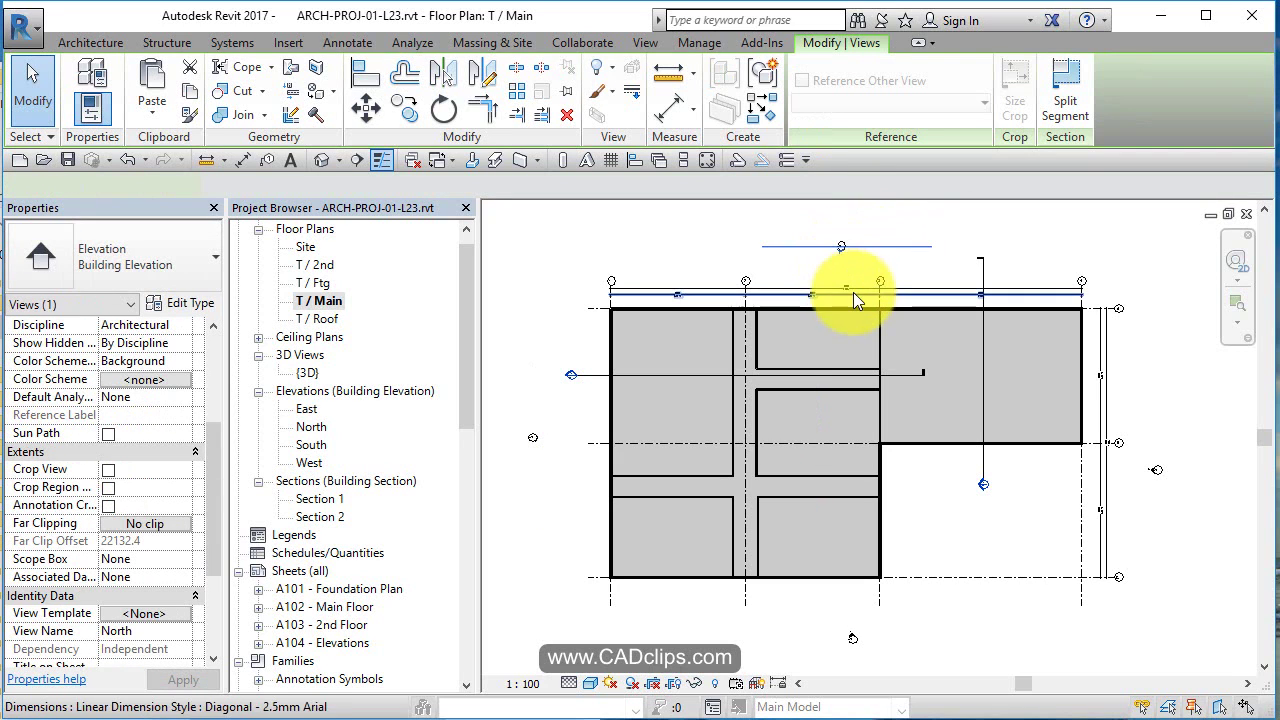
click(165, 521)
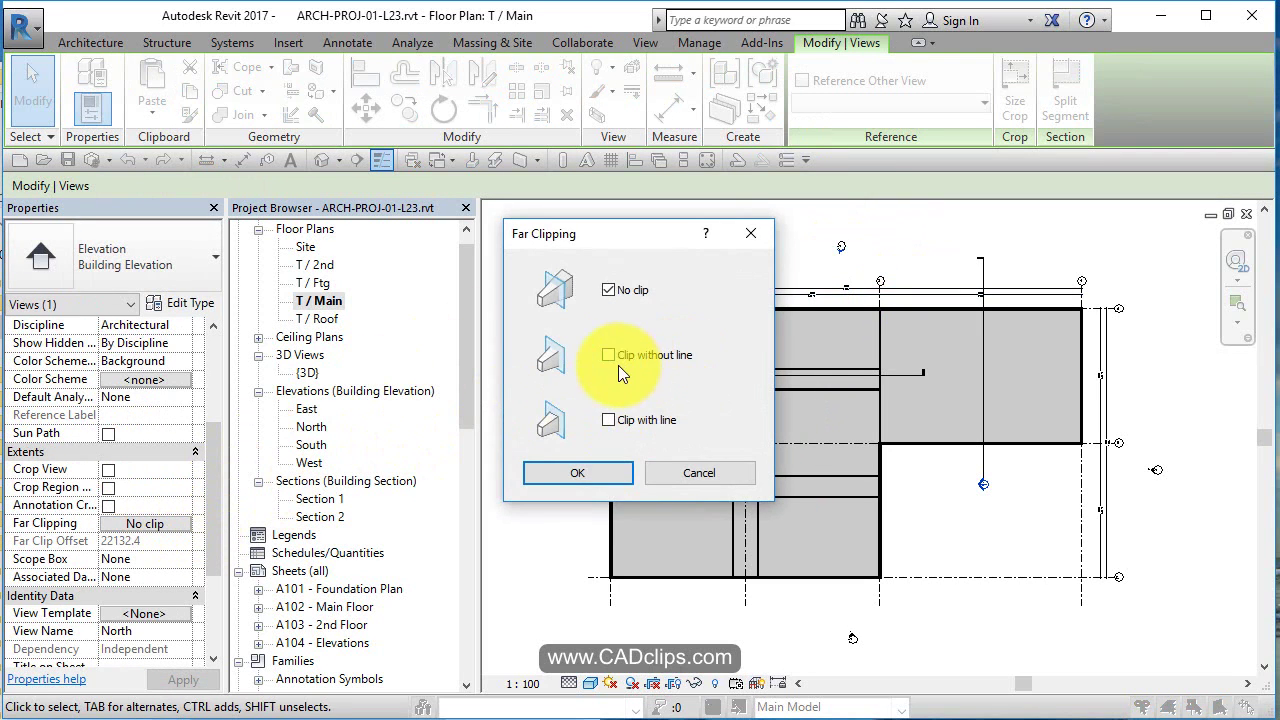
click(608, 420)
click(609, 471)
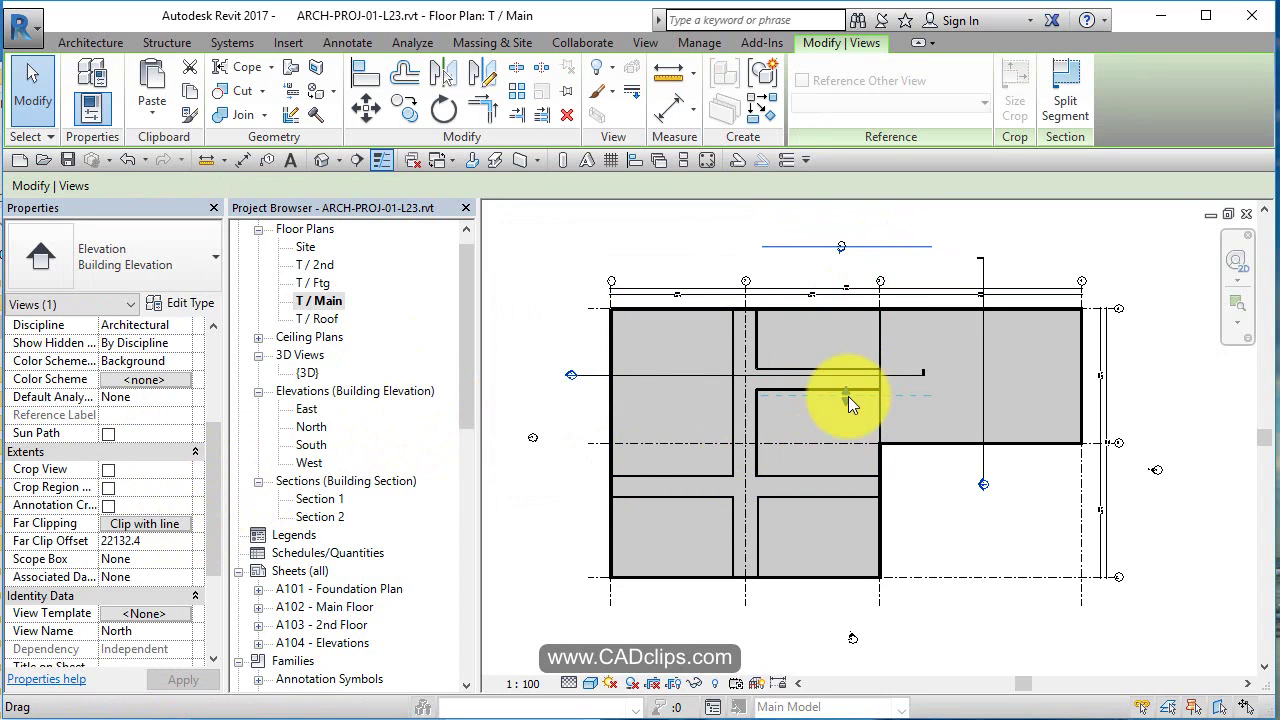
drag(848, 396, 838, 458)
click(962, 490)
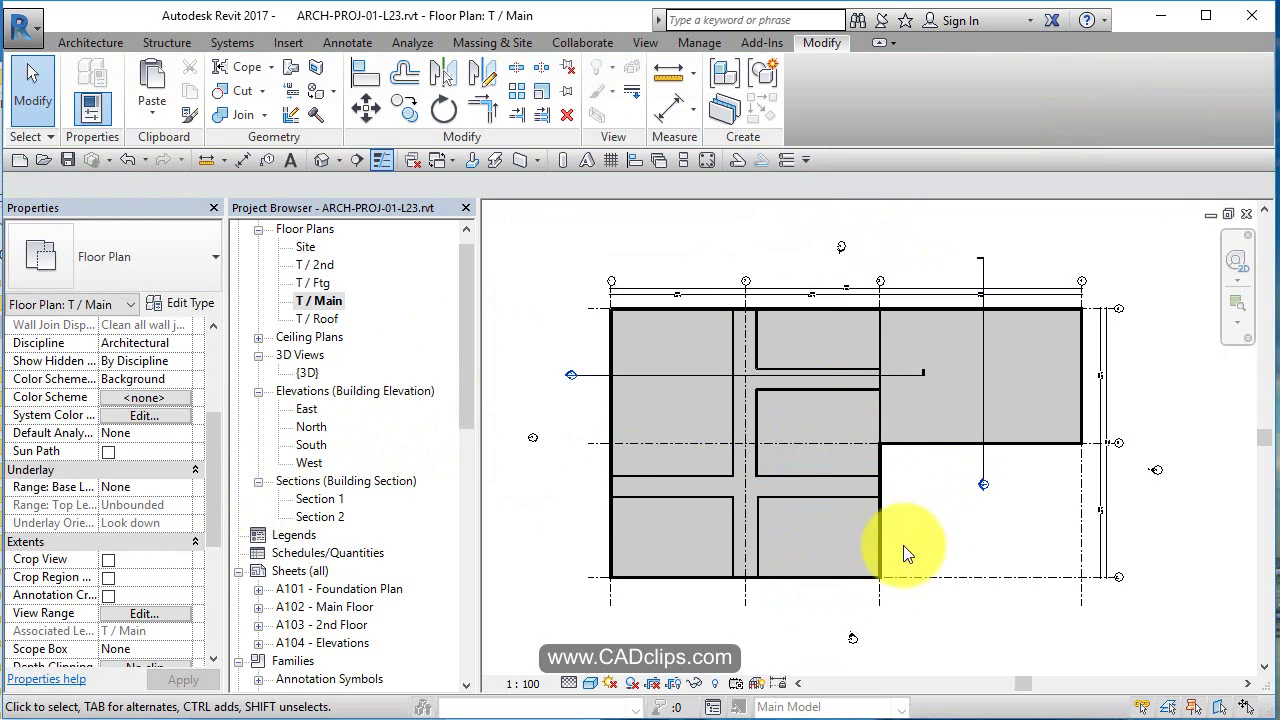
- Turn on Crop View for the T / Main floor plan and open the North elevation
click(653, 684)
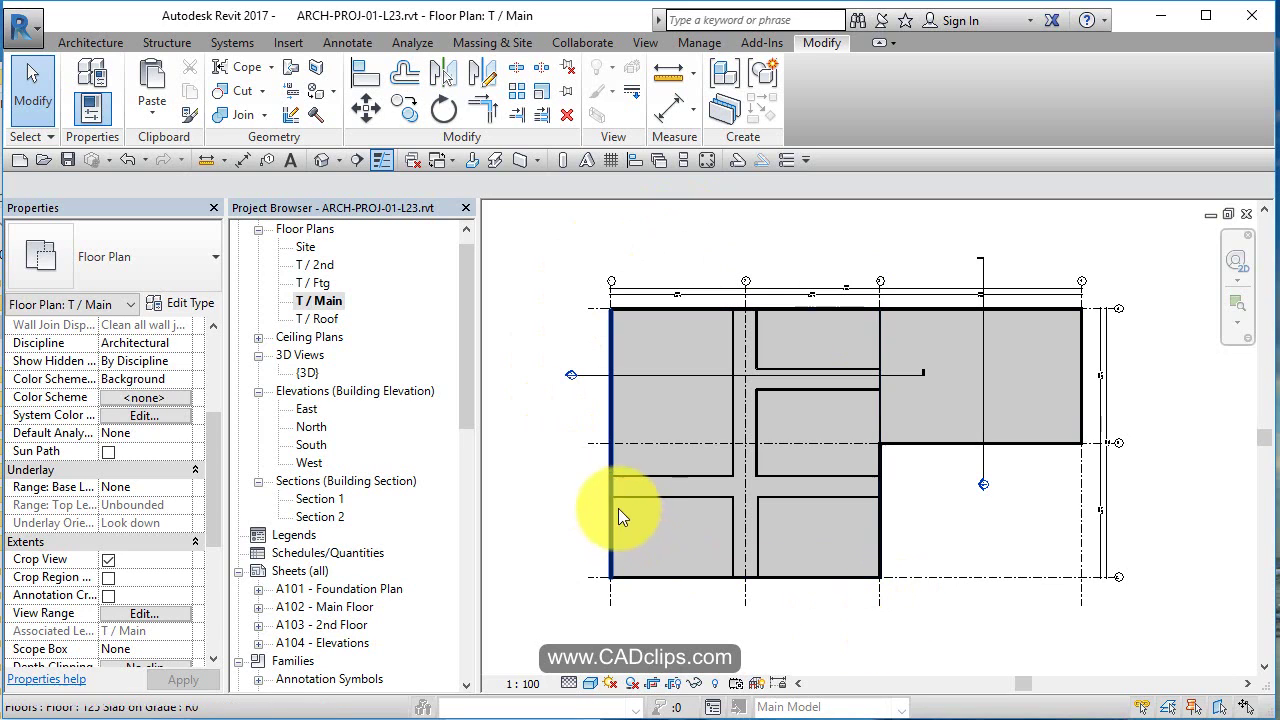
double_click(314, 428)
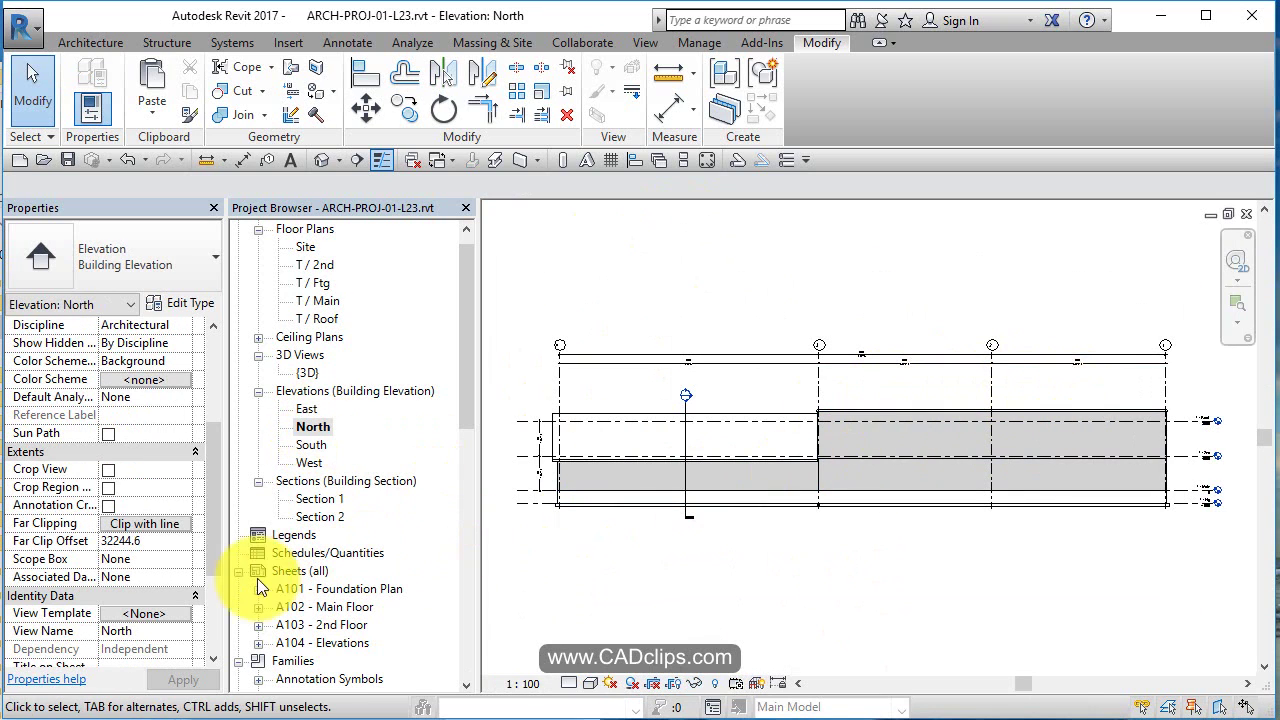
- Open sheet A104 - Elevations and move the South elevation viewport slightly upward
double_click(345, 643)
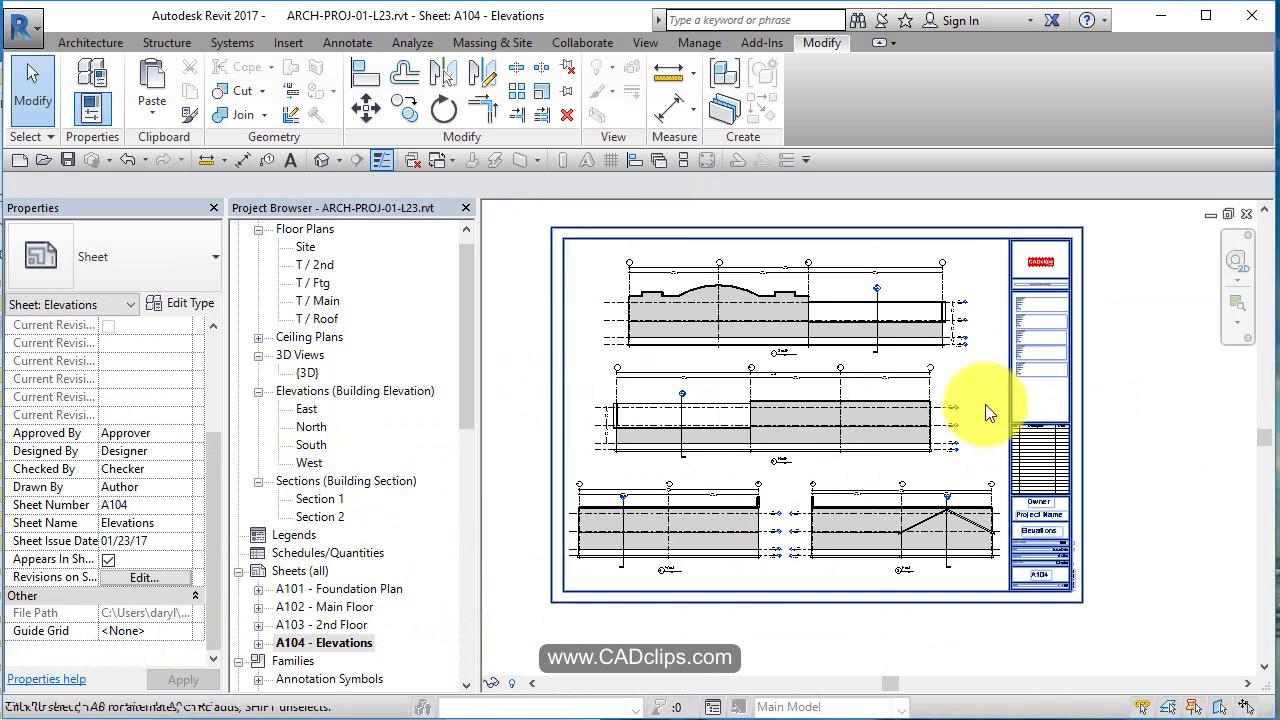
click(940, 286)
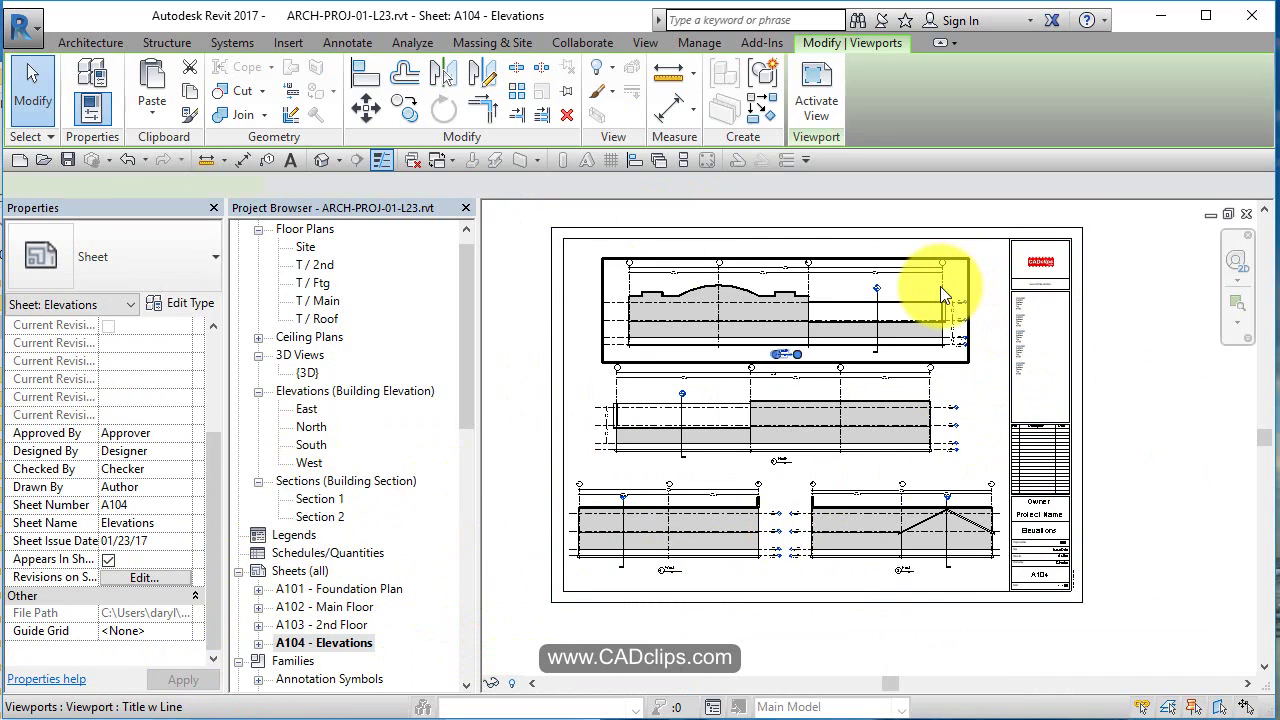
click(1155, 385)
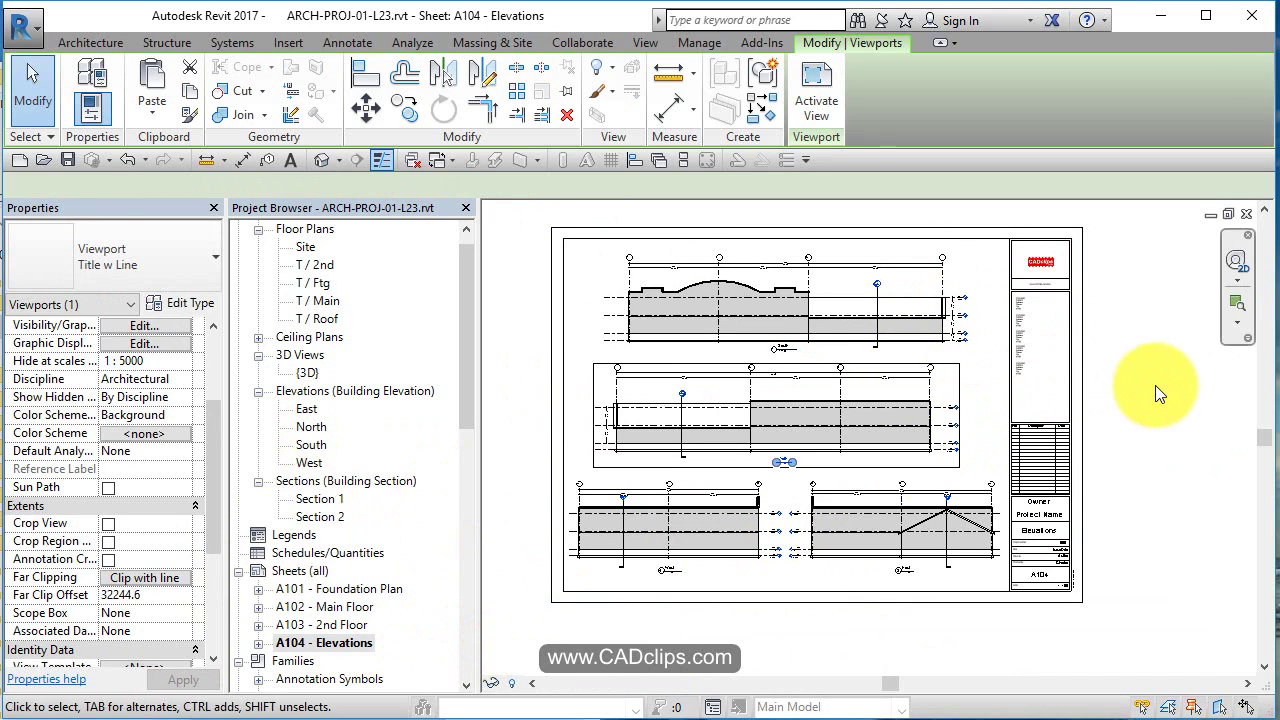